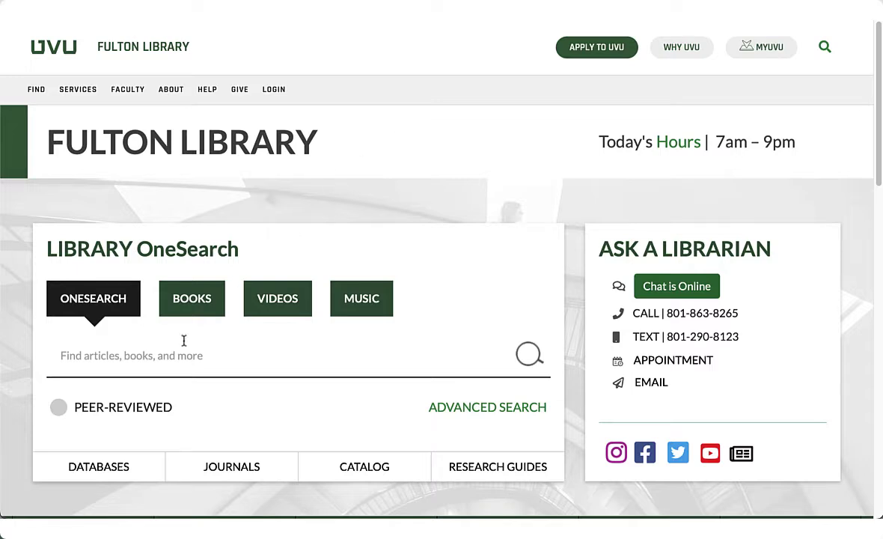
# Step: Open the library's database list and narrow it to the Behavioral Science subject
pyautogui.click(108, 472)
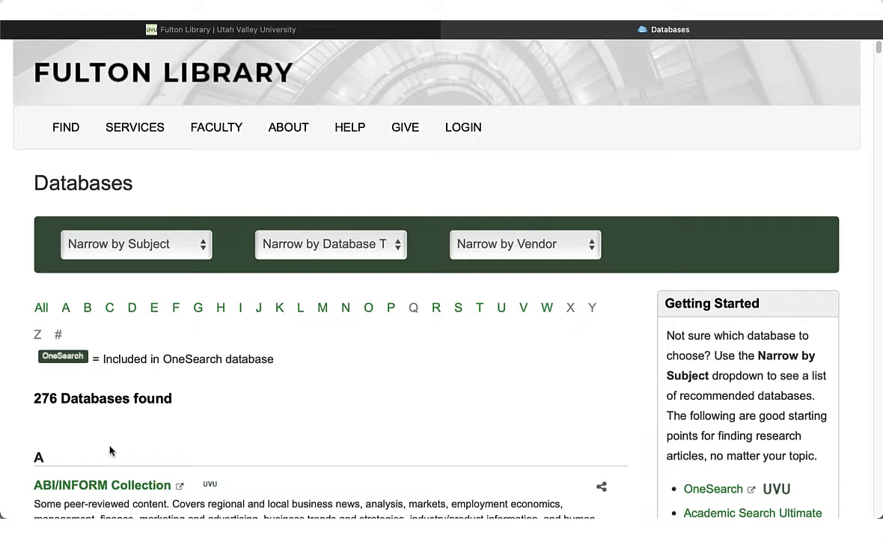
pyautogui.click(124, 244)
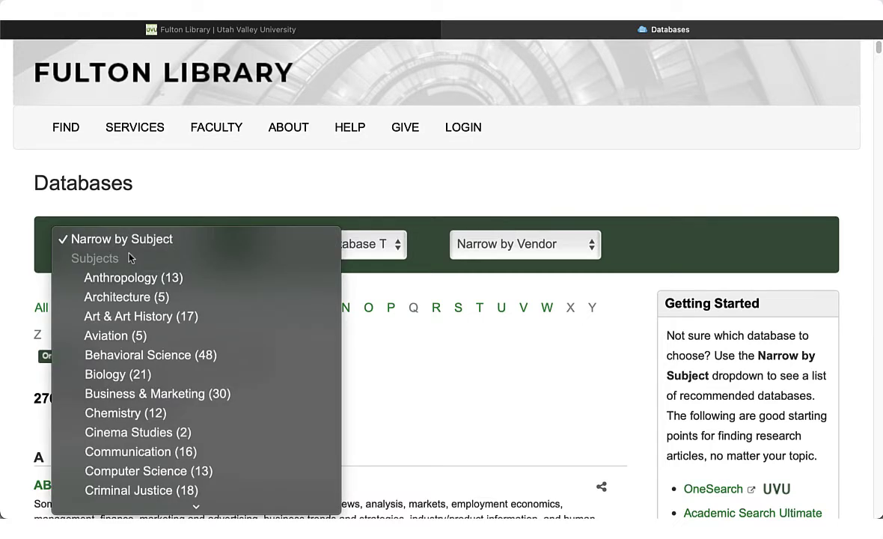
pyautogui.click(128, 354)
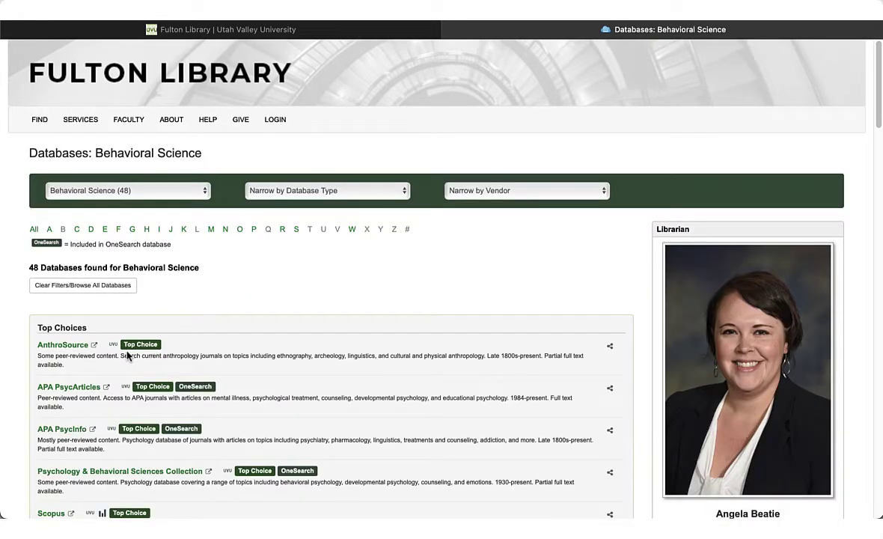
# Step: Look through the Behavioral Science databases and open APA PsycInfo from the top choices
pyautogui.scroll(-3, 127, 355)
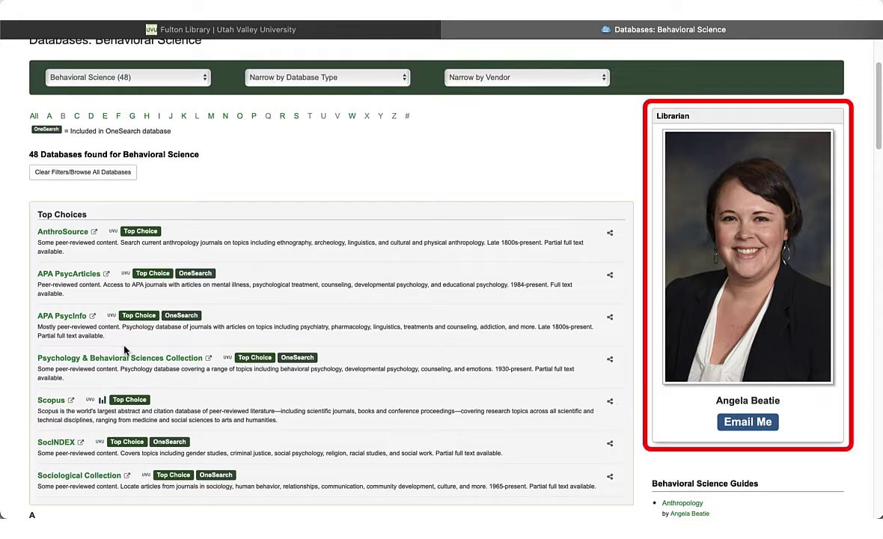
pyautogui.scroll(-5, 228, 260)
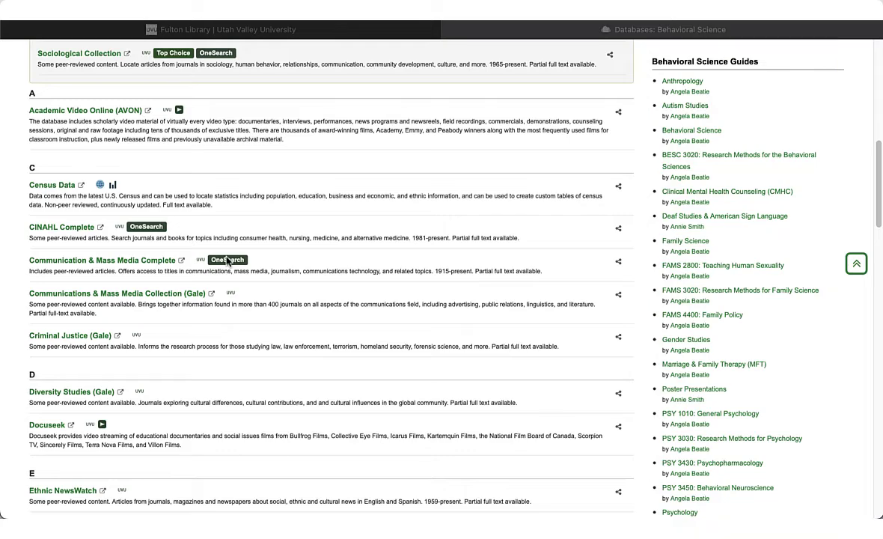
pyautogui.scroll(15, 228, 261)
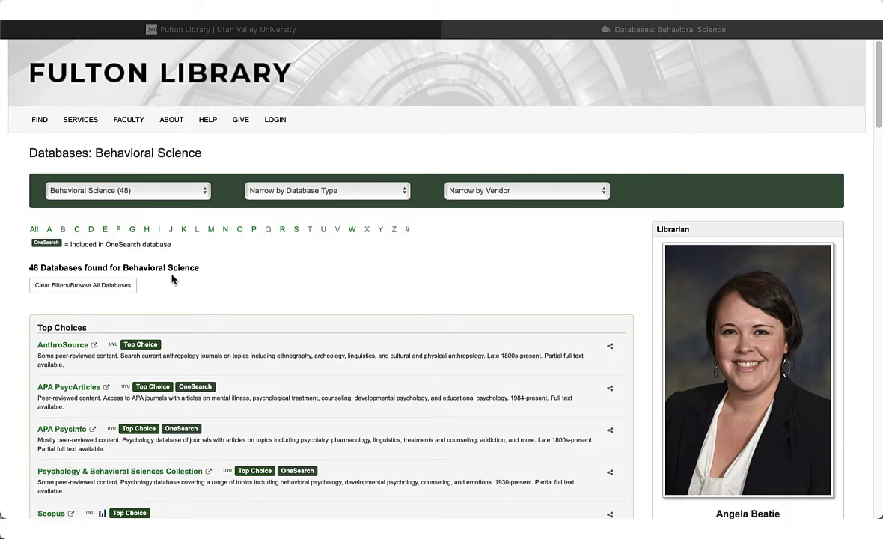
pyautogui.click(69, 433)
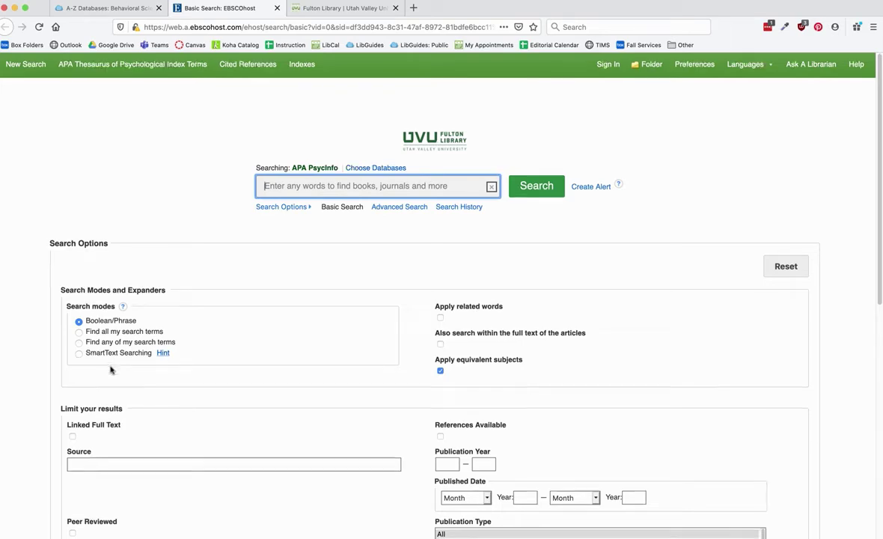
# Step: Review the available search limiters and search APA PsycInfo for the exact phrase "video games"
pyautogui.scroll(-5, 110, 366)
pyautogui.scroll(-2, 110, 370)
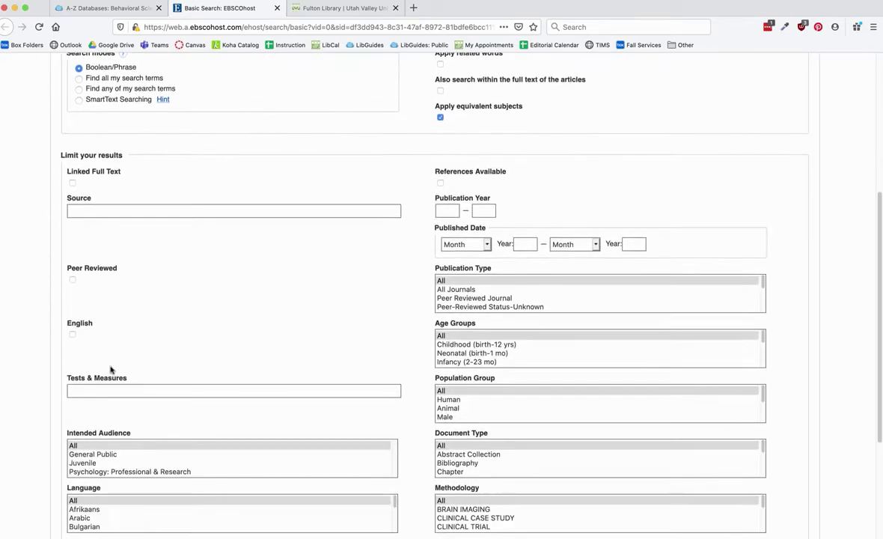
pyautogui.scroll(-1, 417, 438)
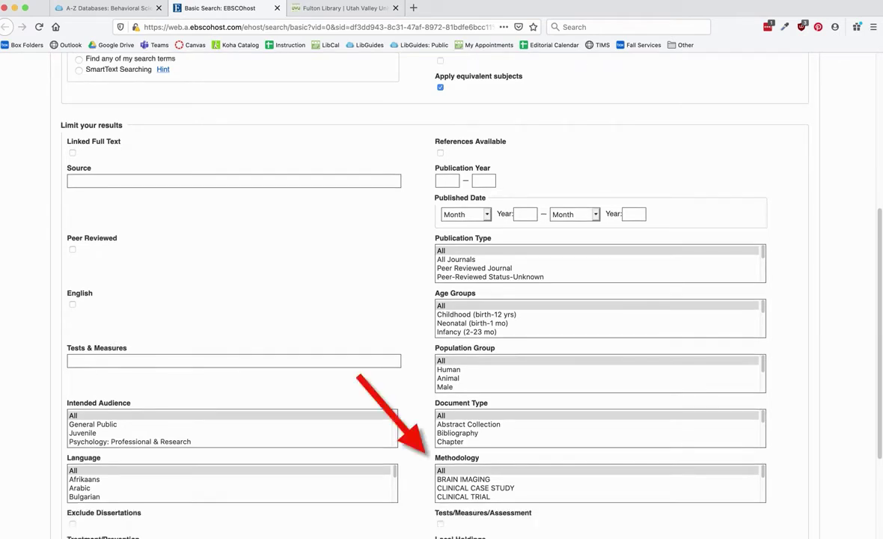
pyautogui.scroll(5, 425, 475)
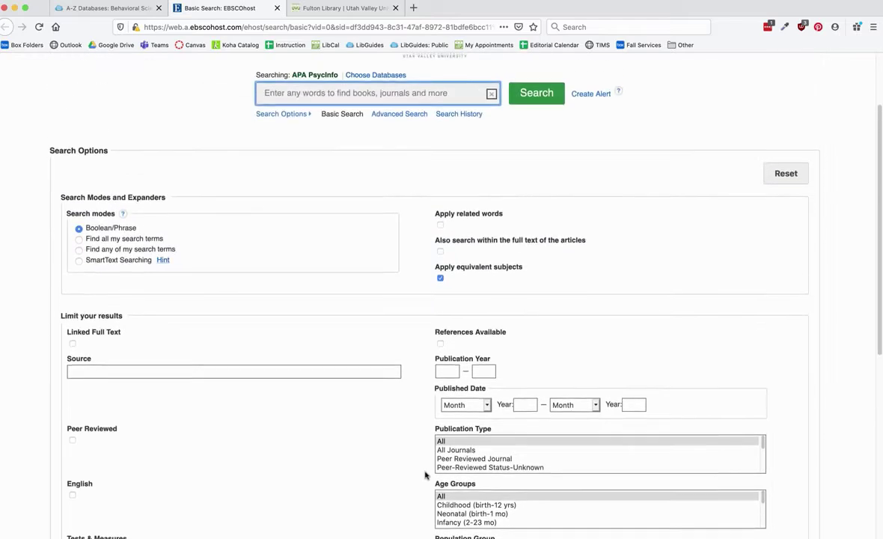
pyautogui.scroll(2, 424, 474)
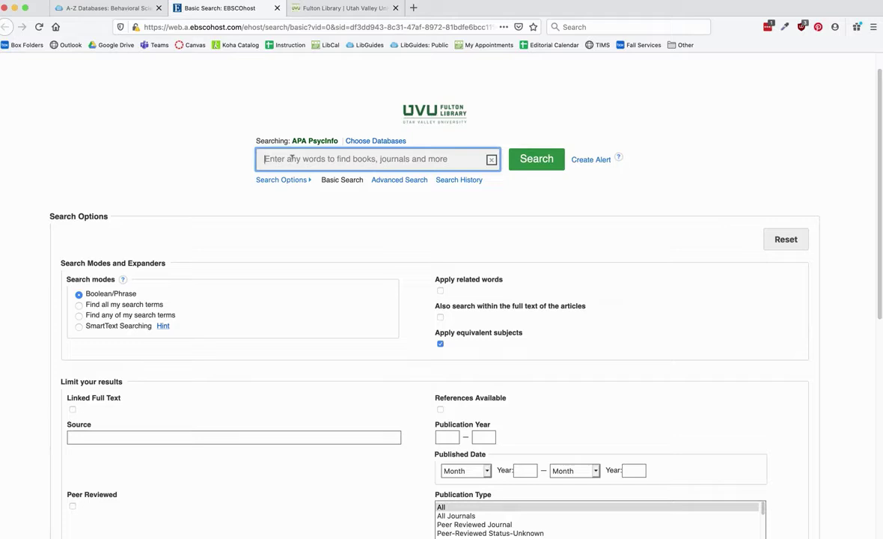
pyautogui.write('"')
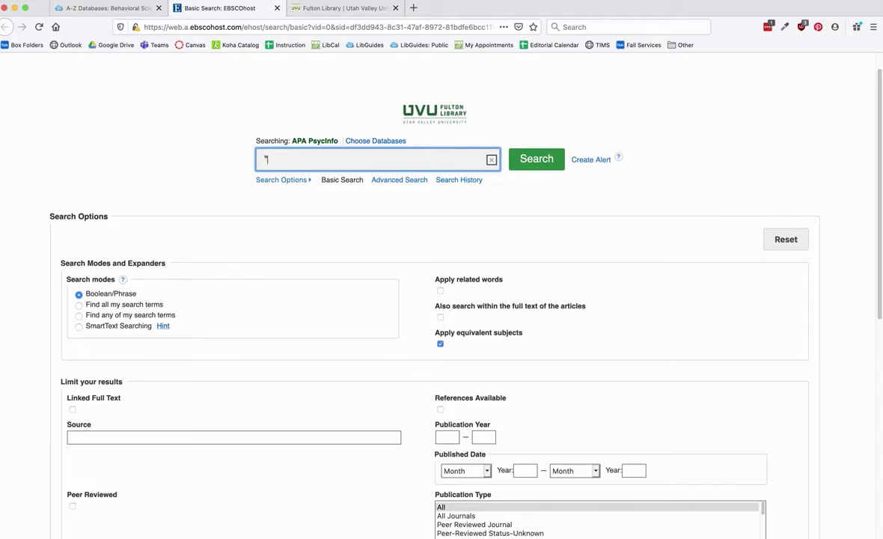
pyautogui.write('video games"')
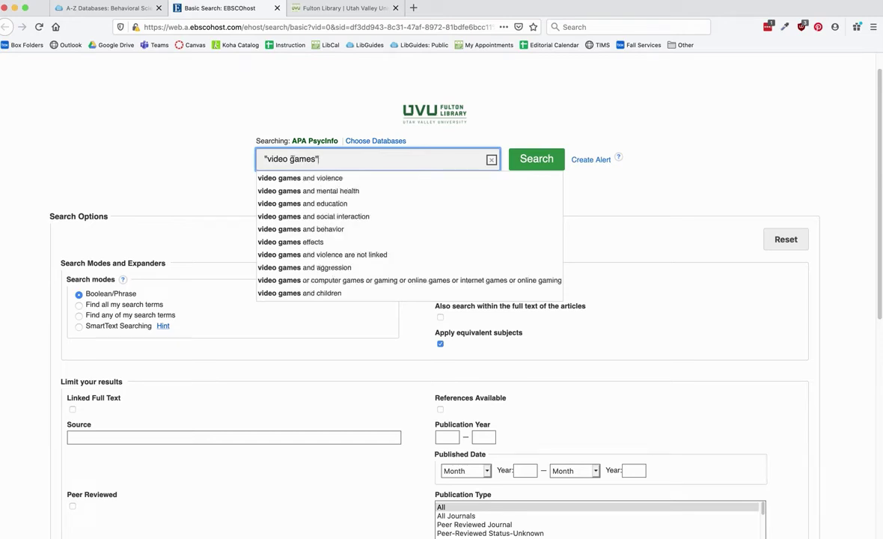
pyautogui.click(214, 159)
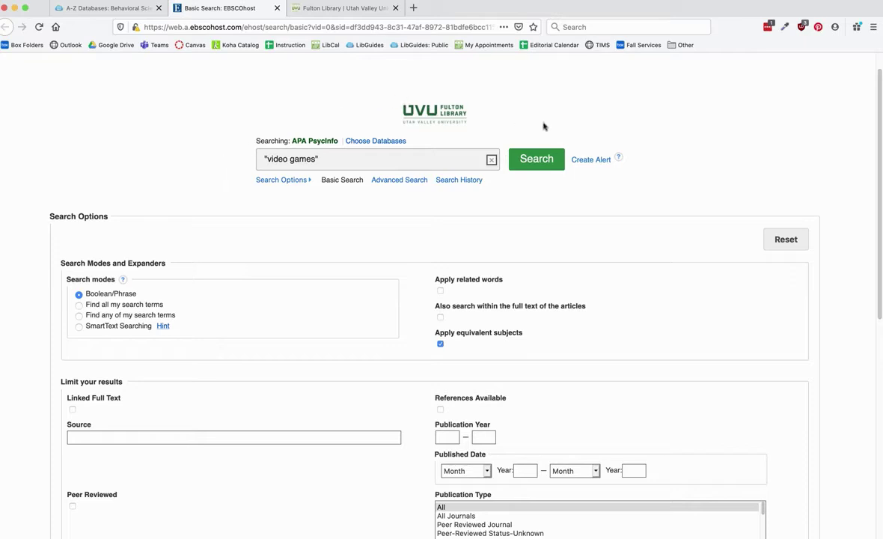
pyautogui.click(532, 158)
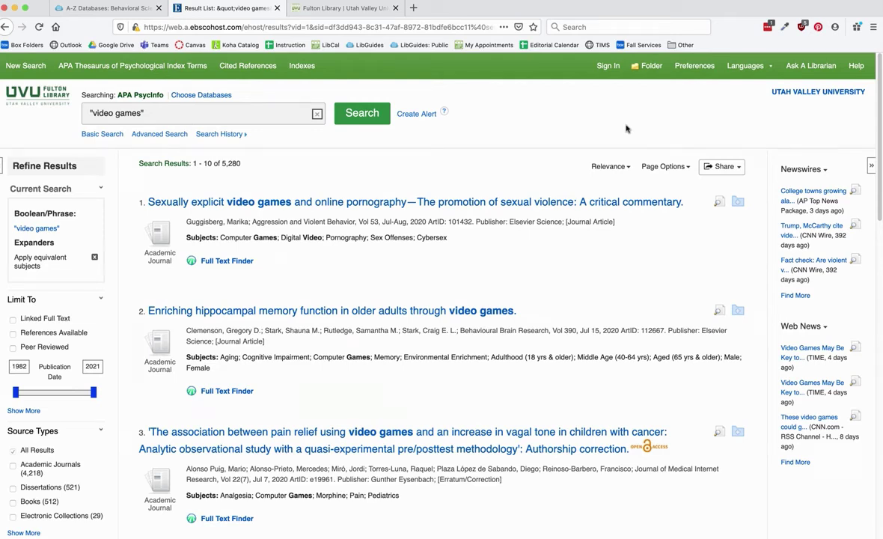
# Step: Extend the query to "video games" and aggression and run the search again
pyautogui.click(273, 113)
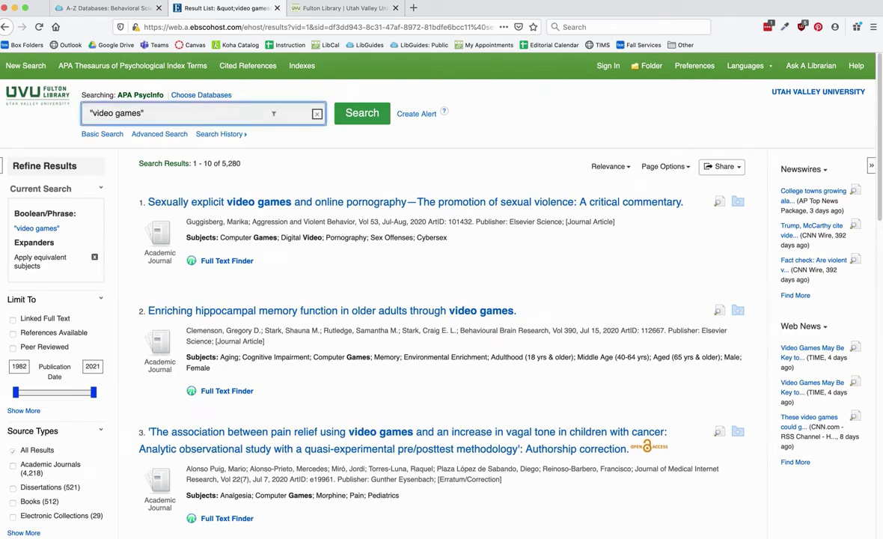
pyautogui.write('and aggressio')
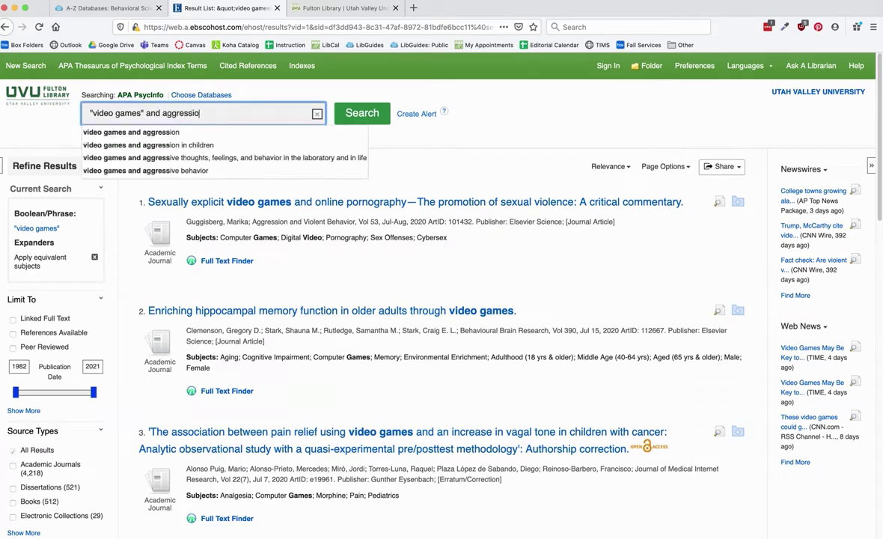
pyautogui.write('n')
pyautogui.press('Return')
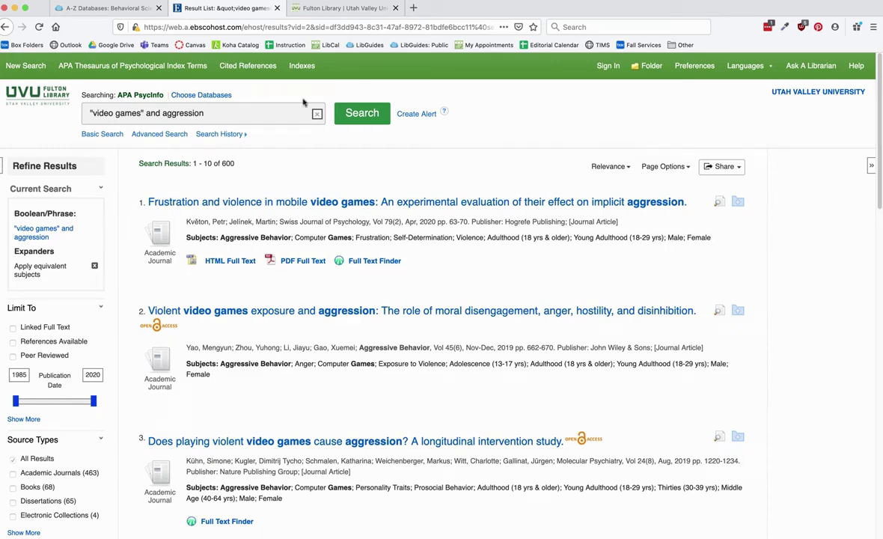
pyautogui.click(344, 112)
# Step: Limit the results to peer-reviewed articles with a publication date starting in 2010
pyautogui.scroll(-1, 343, 109)
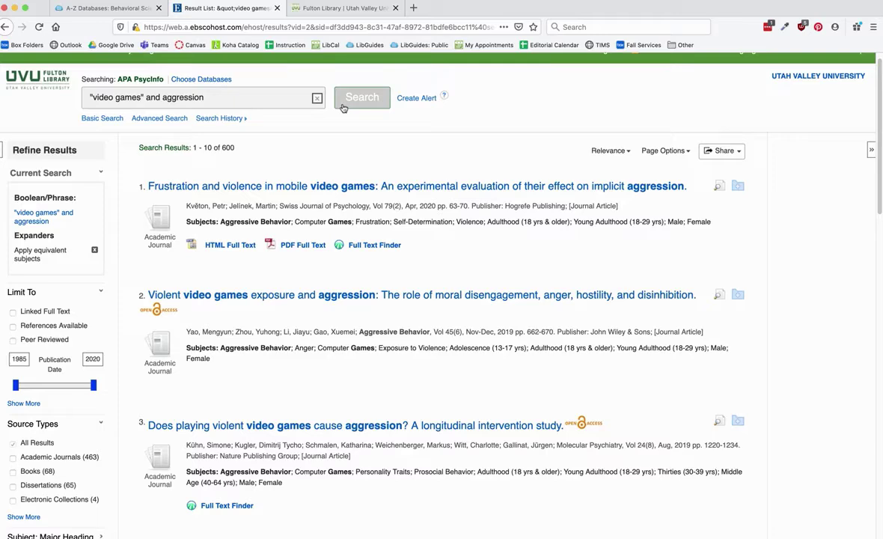
pyautogui.click(13, 341)
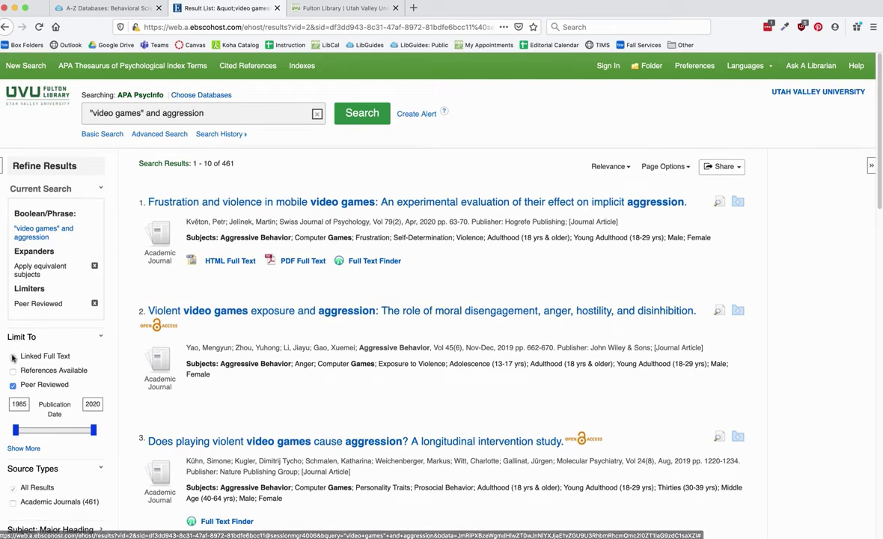
pyautogui.scroll(-1, 13, 333)
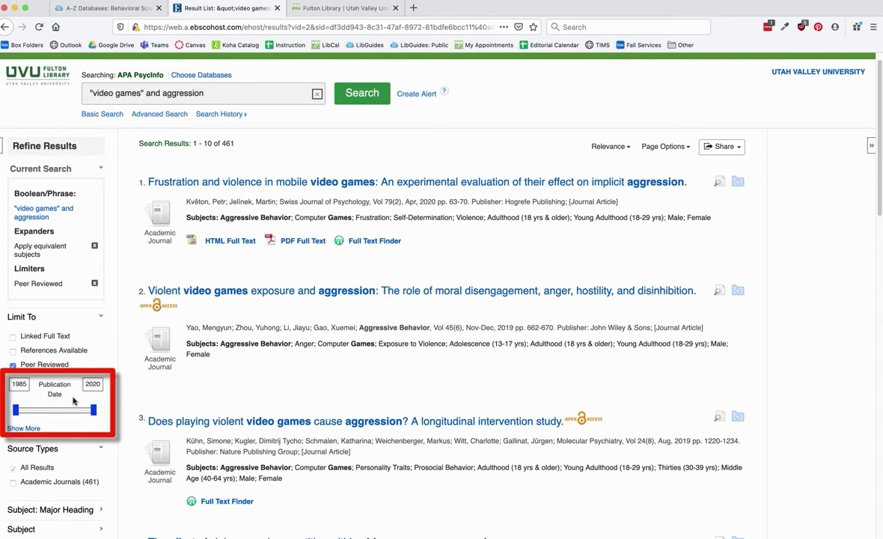
pyautogui.click(19, 384)
pyautogui.write('2010')
pyautogui.press('Return')
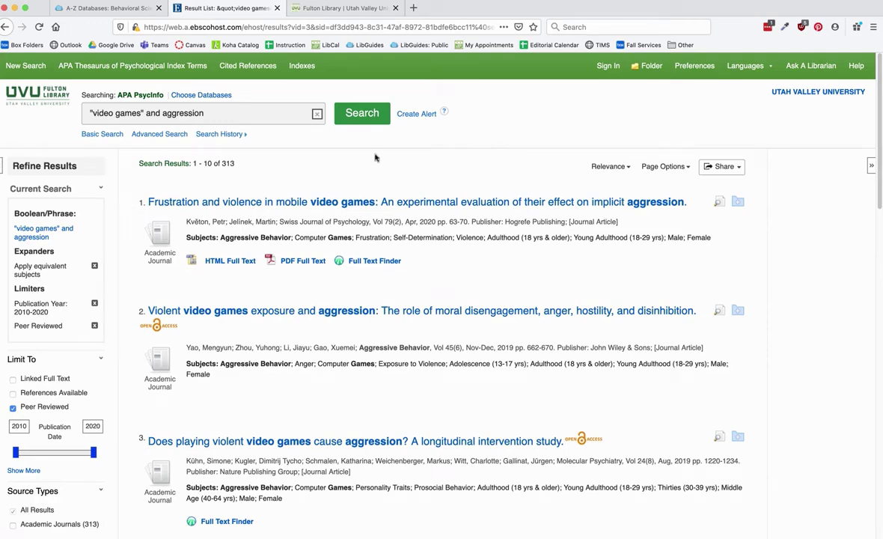
# Step: Open the record of the first article, "Frustration and violence in mobile video games", and review its details and abstract
pyautogui.click(367, 201)
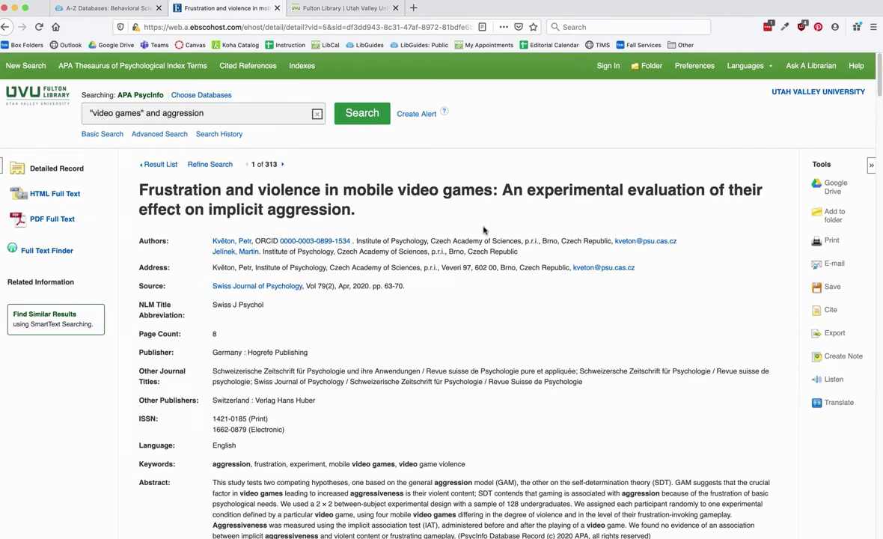
pyautogui.scroll(-3, 491, 284)
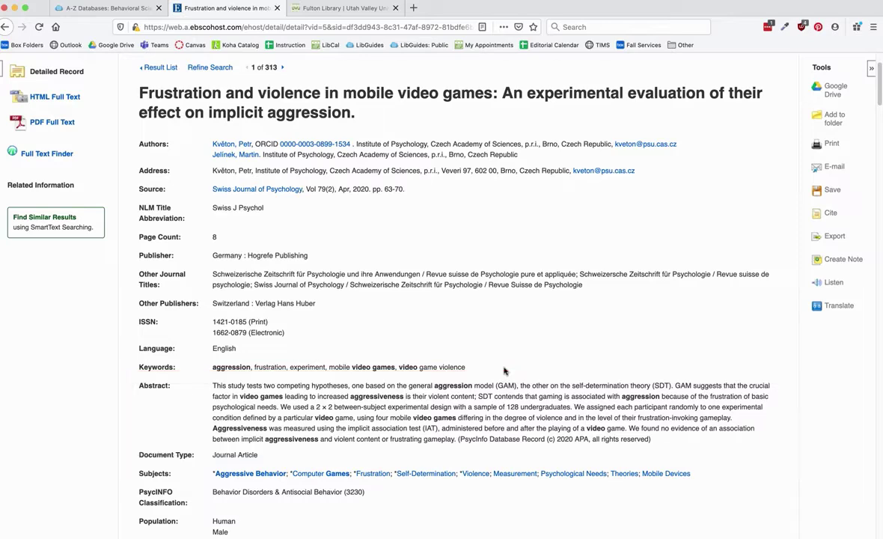
pyautogui.scroll(1, 504, 371)
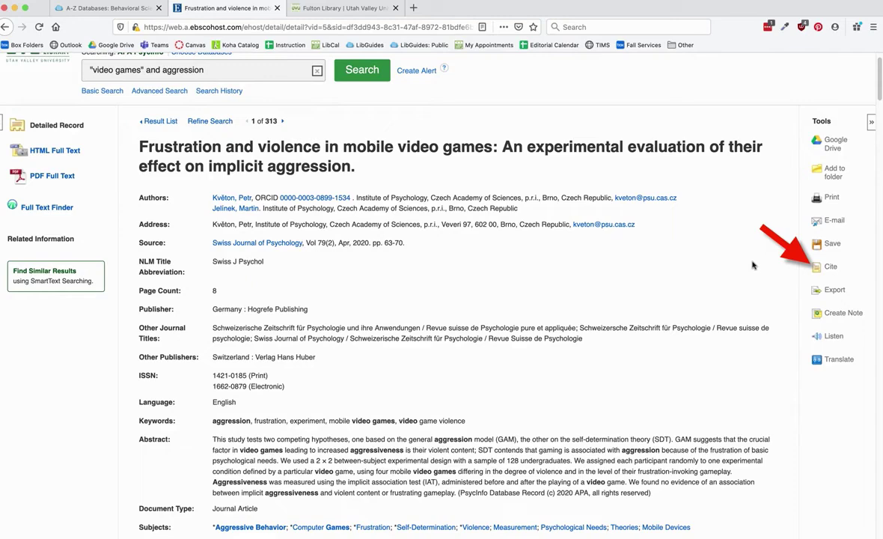
# Step: View the article's APA reference among the citation formats and open its e-mail form
pyautogui.click(830, 268)
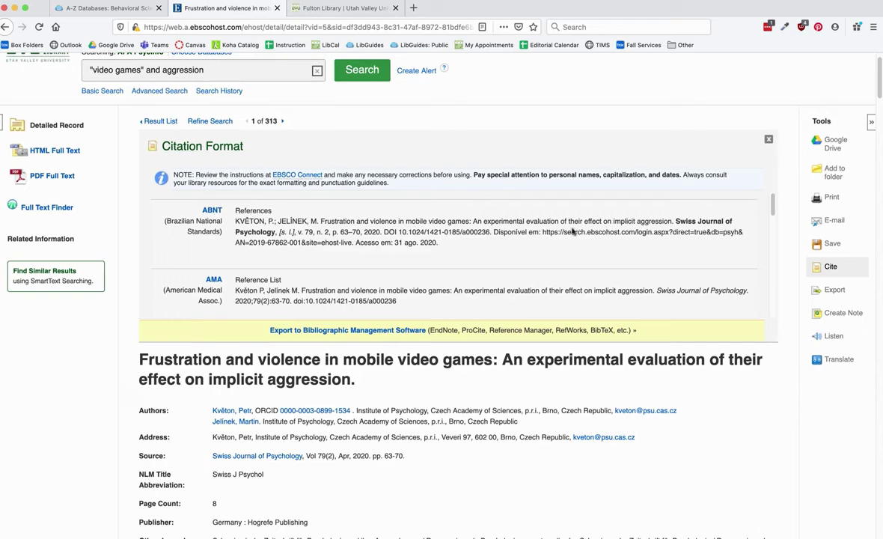
pyautogui.scroll(-3, 572, 233)
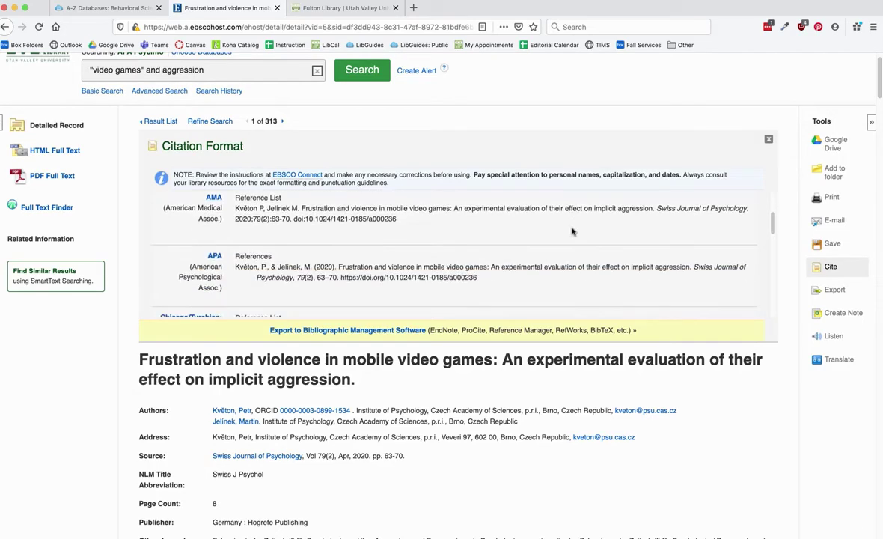
pyautogui.scroll(-2, 573, 232)
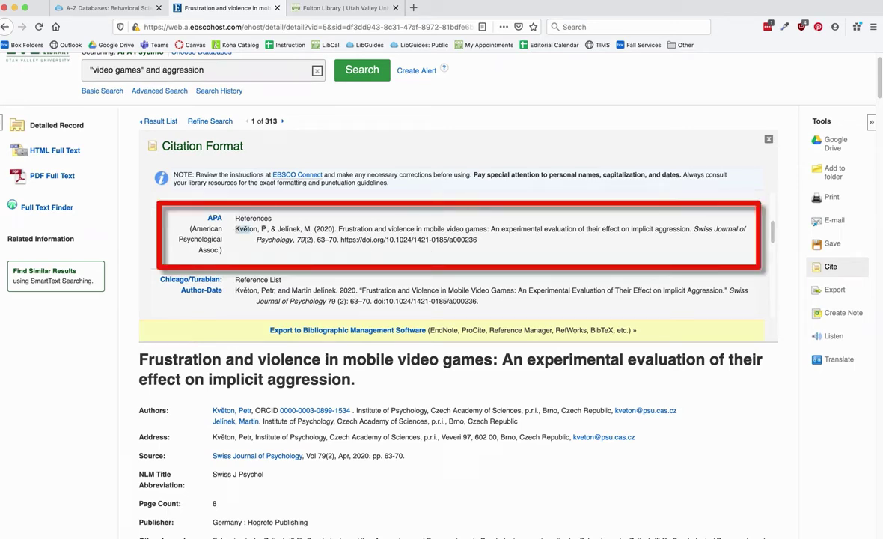
pyautogui.tripleClick(241, 228)
pyautogui.click(507, 252)
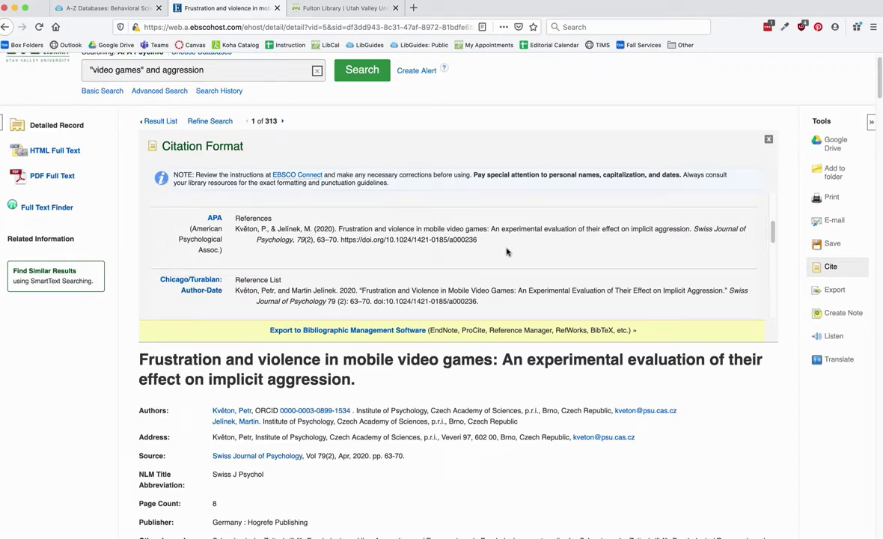
pyautogui.click(835, 222)
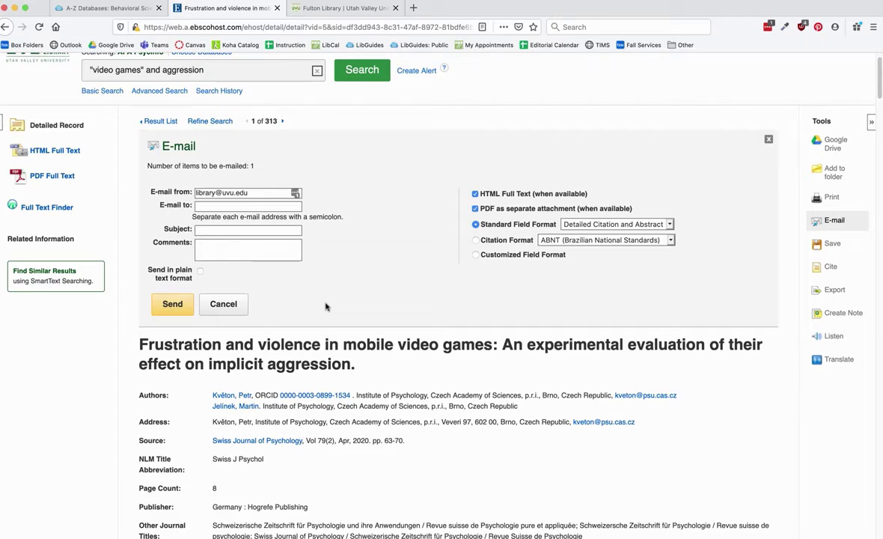
# Step: Return to the result list and open the article "The effect of violence and competition within video games on aggression"
pyautogui.click(5, 27)
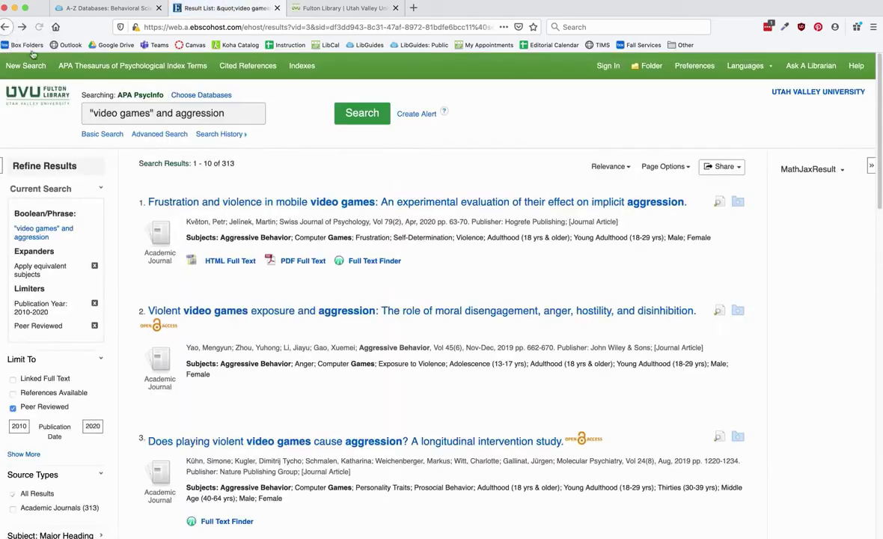
pyautogui.scroll(-3, 189, 158)
pyautogui.scroll(-5, 187, 159)
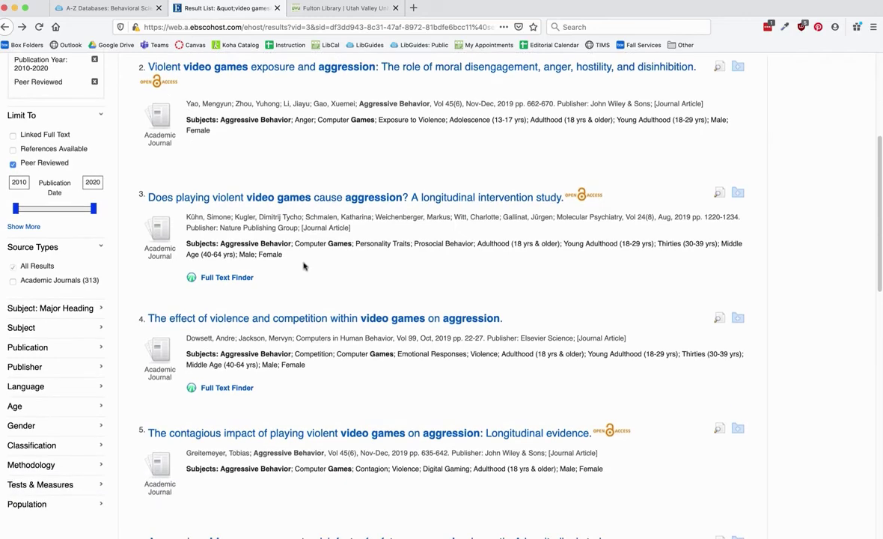
pyautogui.click(300, 320)
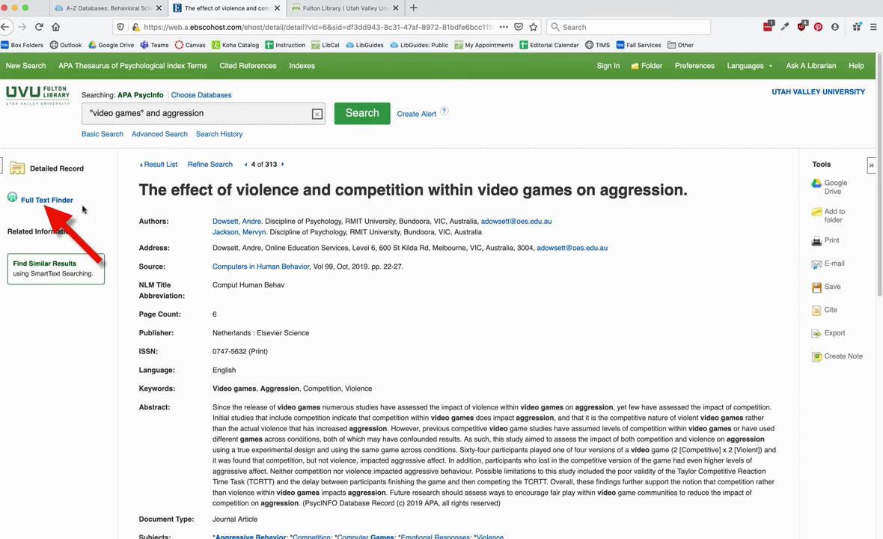
# Step: Use Full Text Finder to open the article on ScienceDirect, view its PDF, and return to the article's database record
pyautogui.click(59, 203)
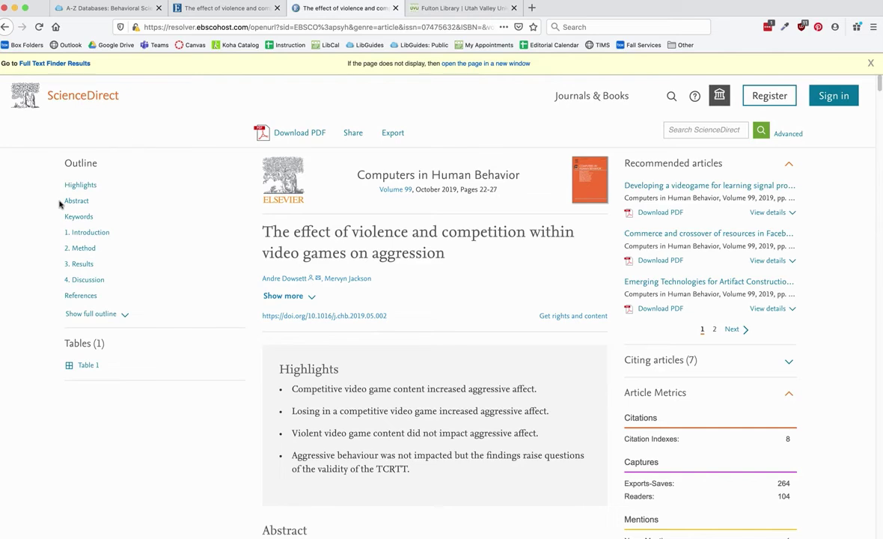
pyautogui.click(292, 134)
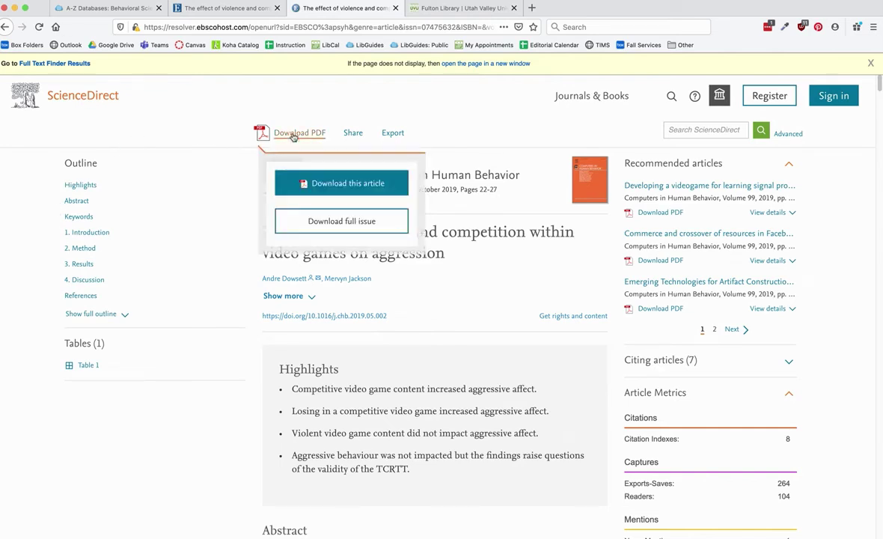
pyautogui.click(308, 181)
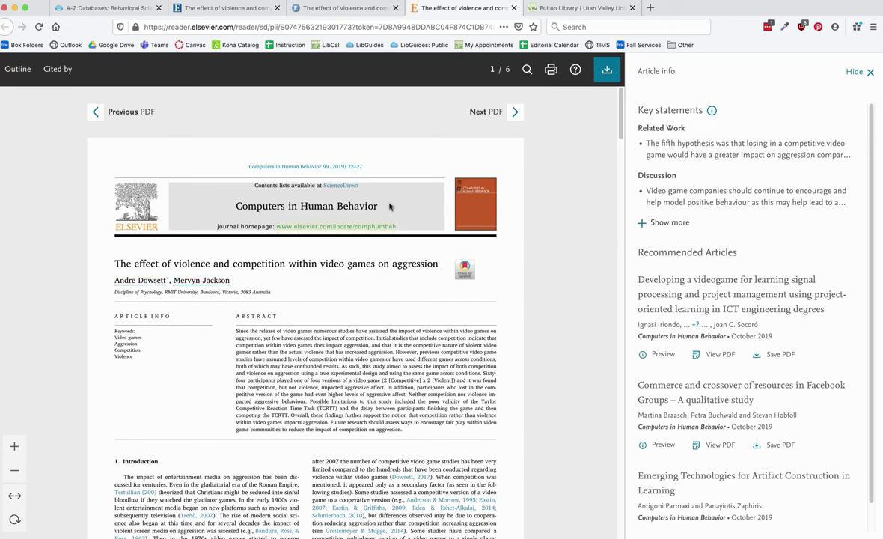
pyautogui.click(203, 9)
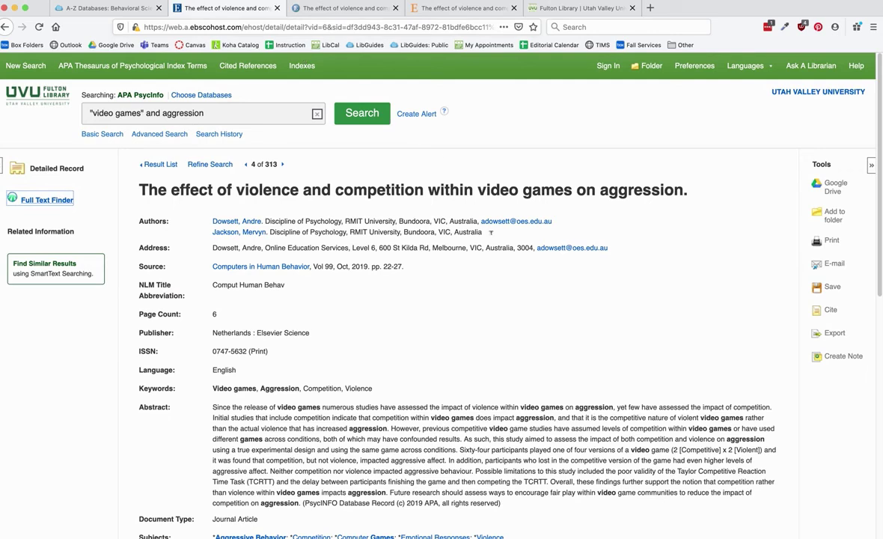